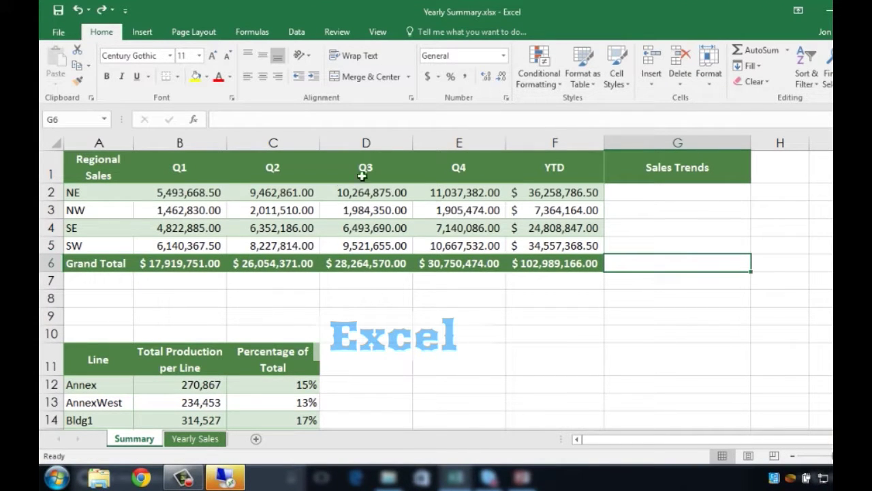
Insert a line sparkline in G2 from data range B2:E2 and fill it down through G5.
left_click(672, 192)
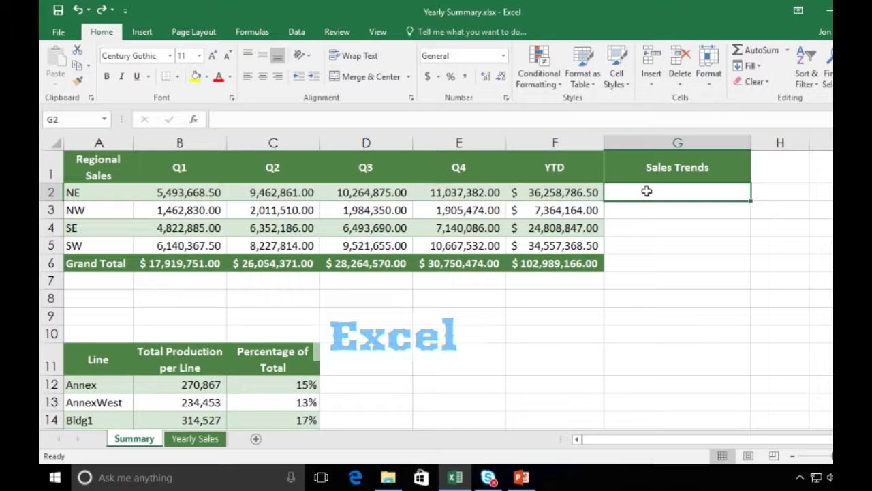
left_click(145, 34)
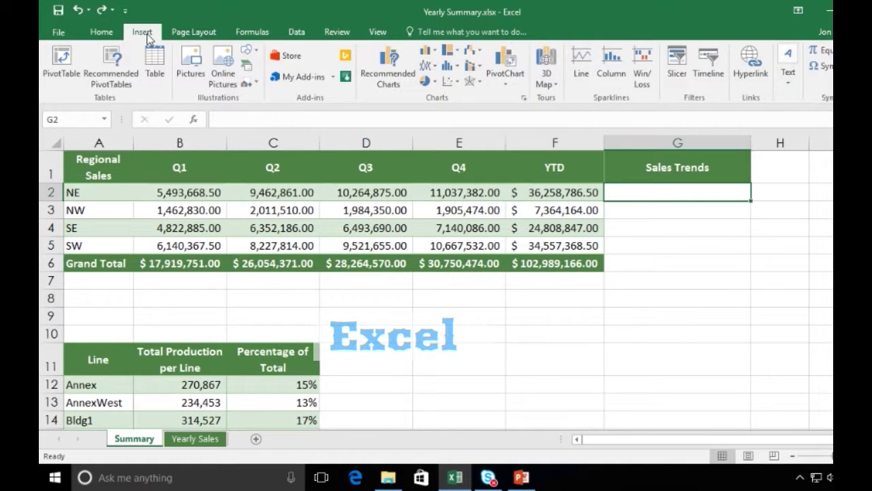
left_click(582, 61)
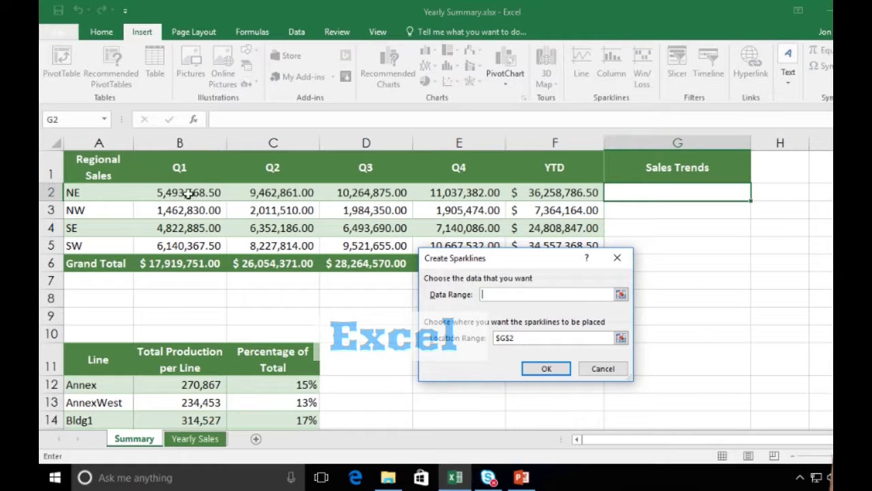
left_click_drag(171, 195, 464, 194)
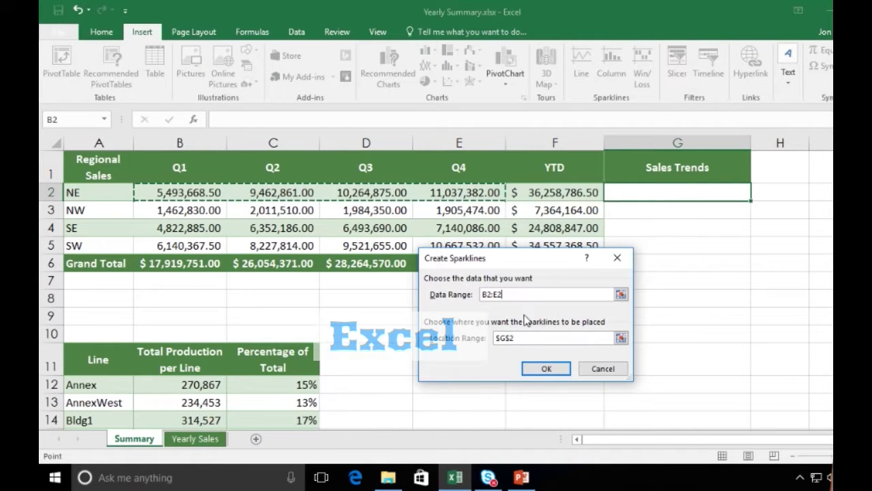
left_click(546, 369)
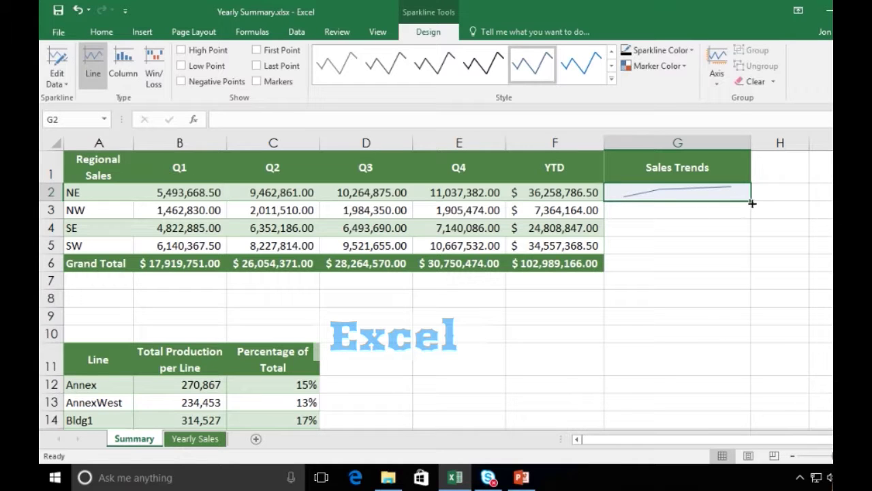
left_click_drag(751, 203, 746, 258)
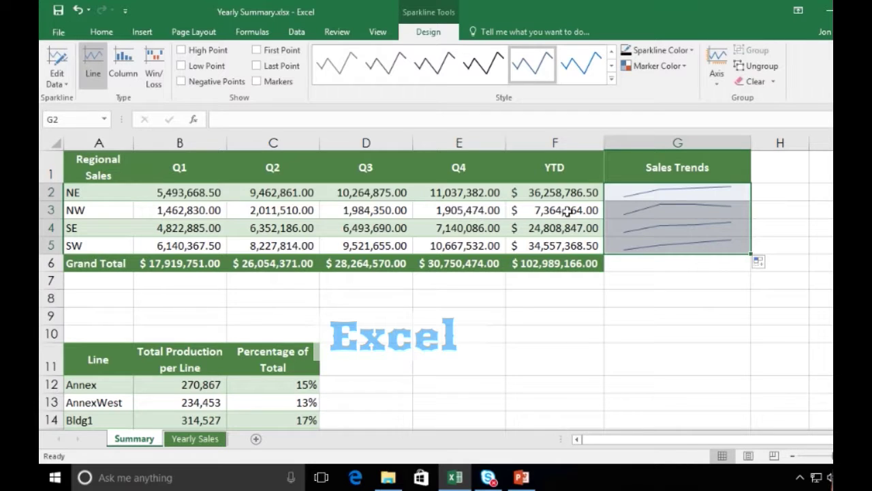
Test the NW sparkline by entering 5000000 as the Q2 sales in C3, and undo the entry.
left_click(293, 211)
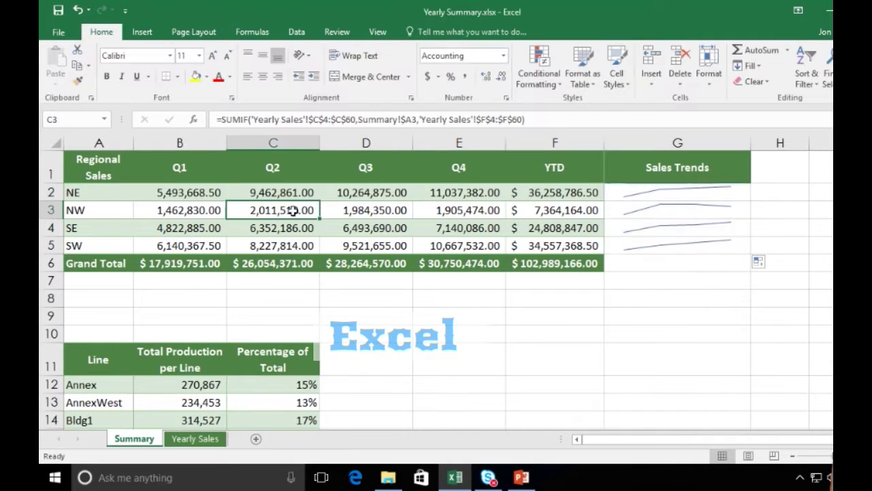
double_click(293, 212)
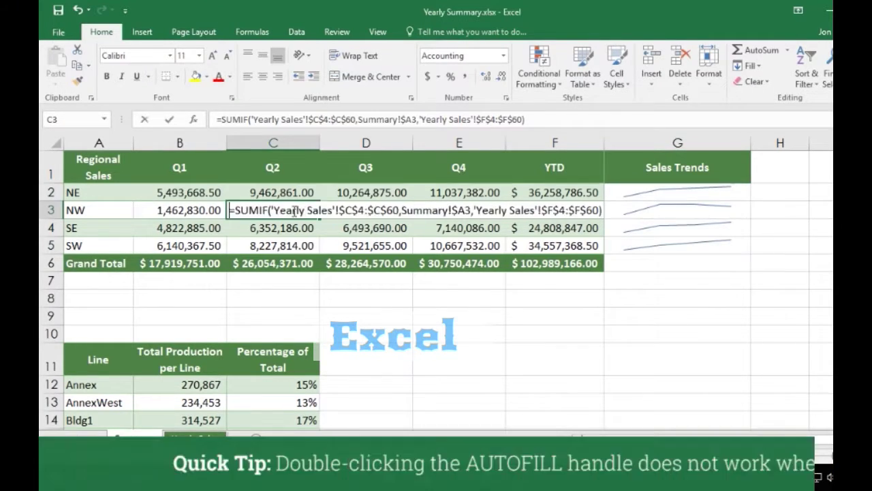
key("Escape")
type("5000000")
key("Return")
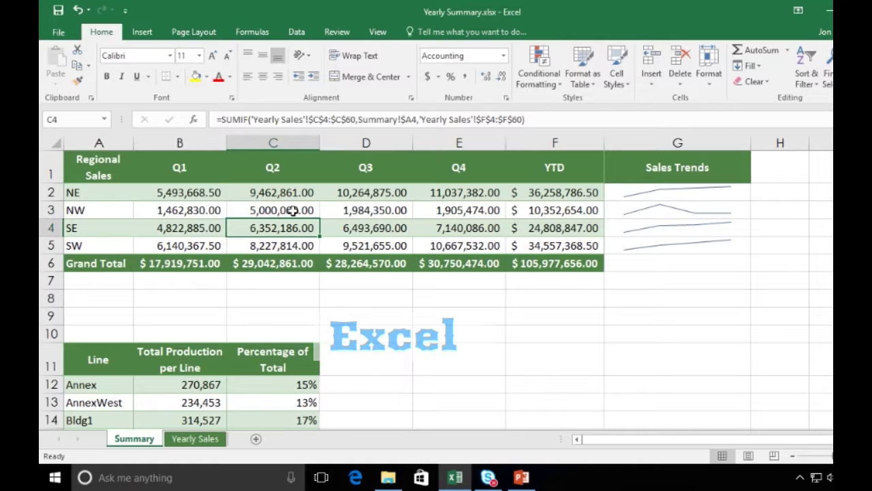
key("ctrl+z")
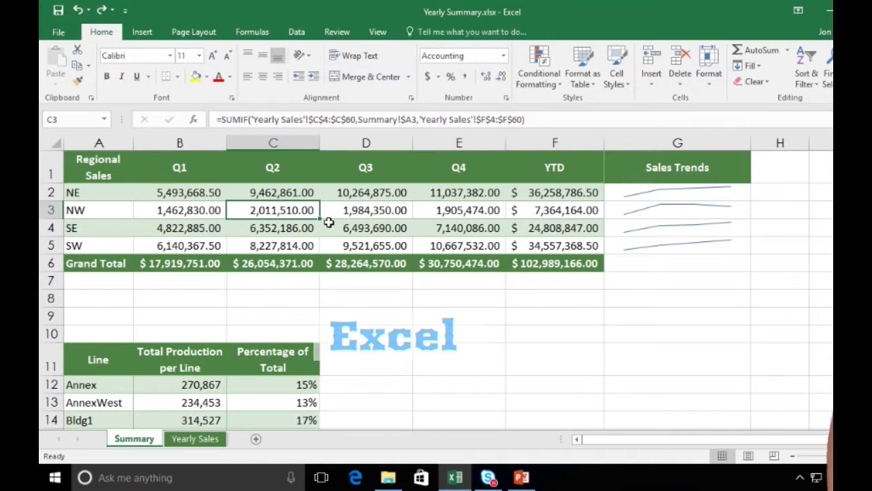
Try the Column and Win/Loss types on the Sales Trends sparklines and return them to Line.
left_click(621, 195)
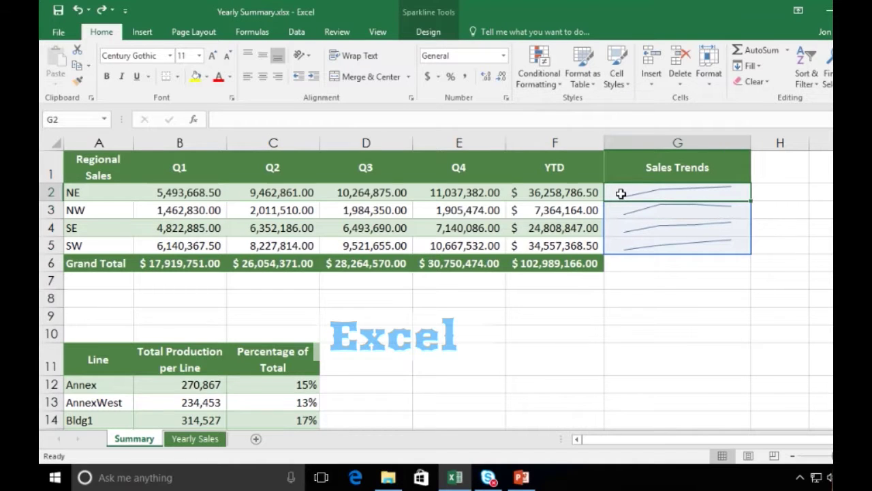
left_click(429, 32)
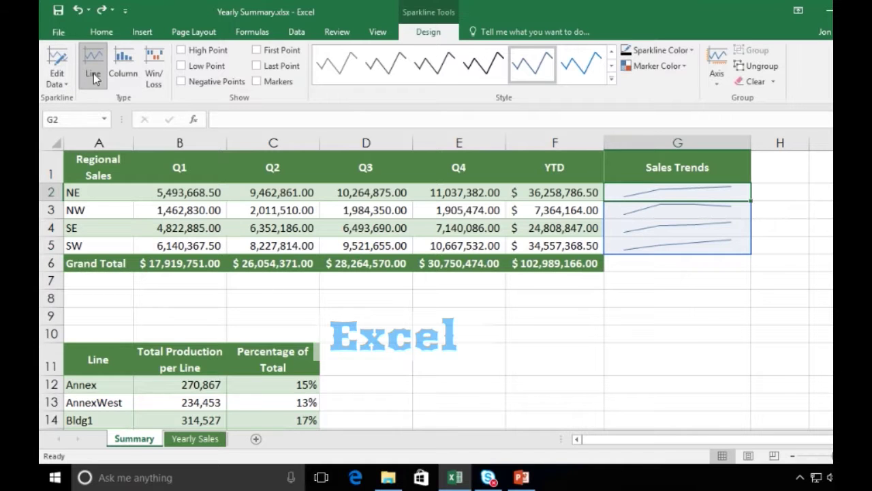
left_click(117, 73)
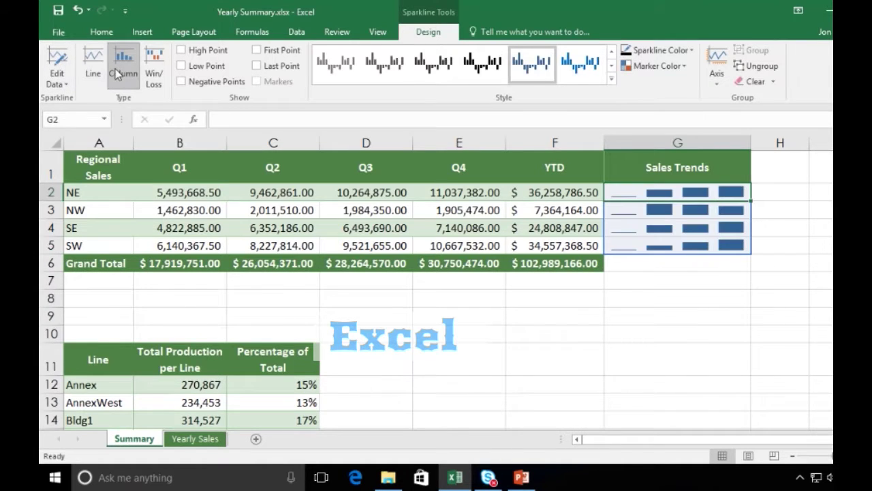
left_click(154, 65)
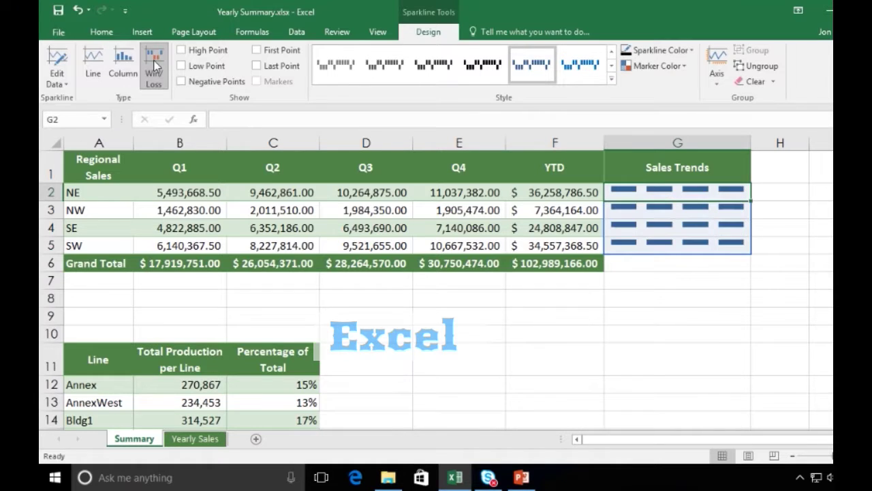
left_click(89, 64)
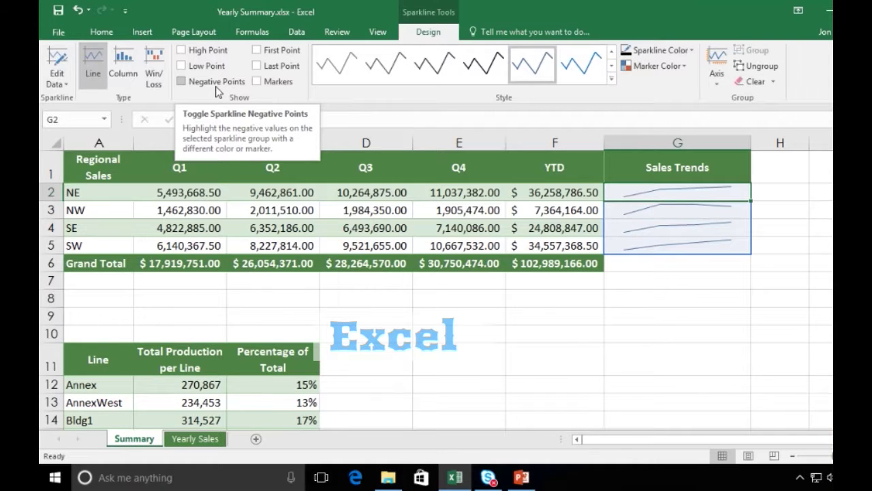
Show the high and low points on the sparklines and settle on the red line style with dark markers.
left_click(181, 51)
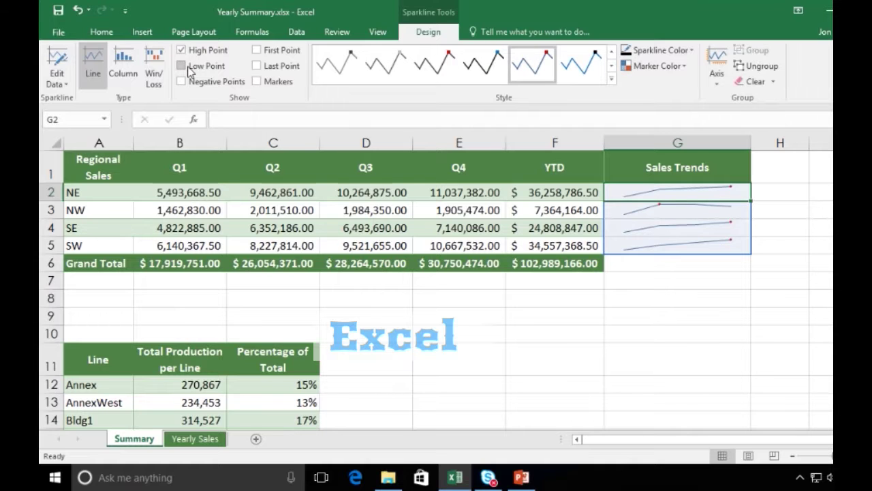
left_click(188, 68)
left_click(612, 77)
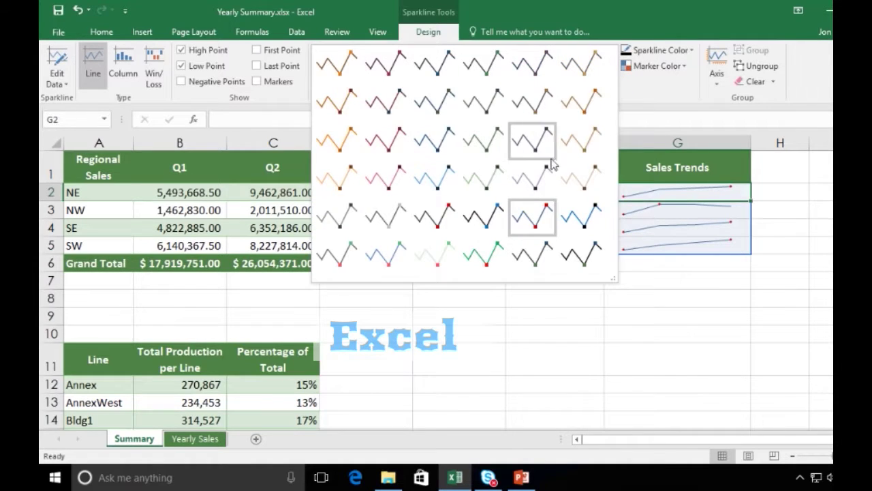
left_click(582, 181)
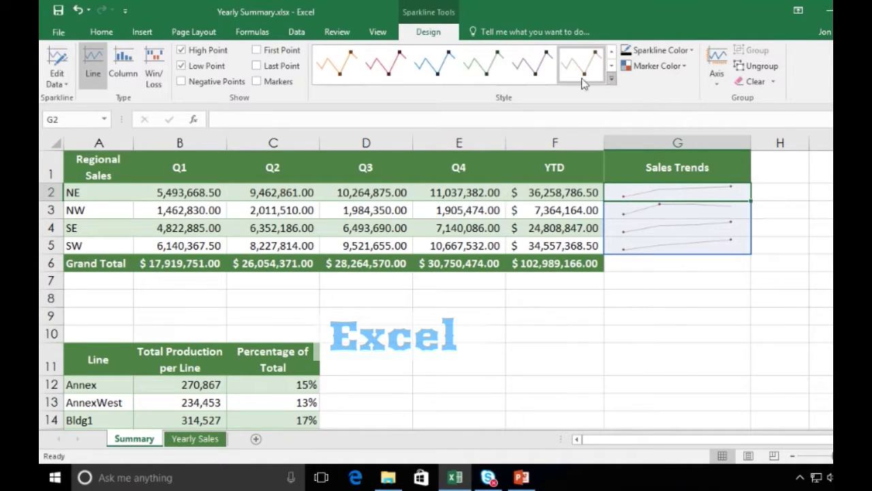
left_click(436, 74)
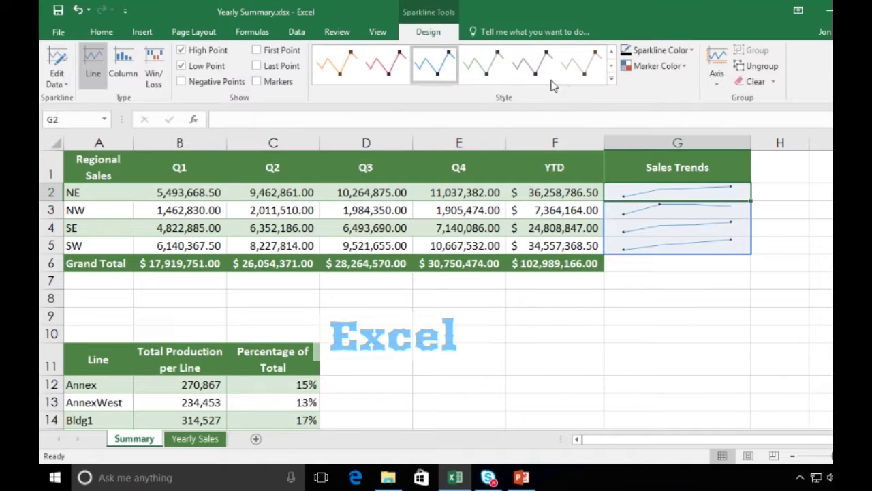
left_click(393, 64)
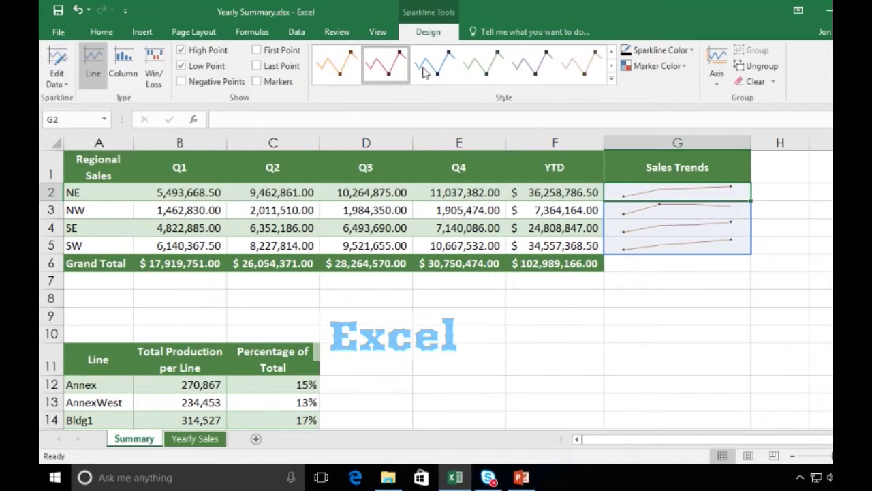
Try a 2¼ pt line weight on the sparklines and settle on 1½ pt.
left_click(690, 50)
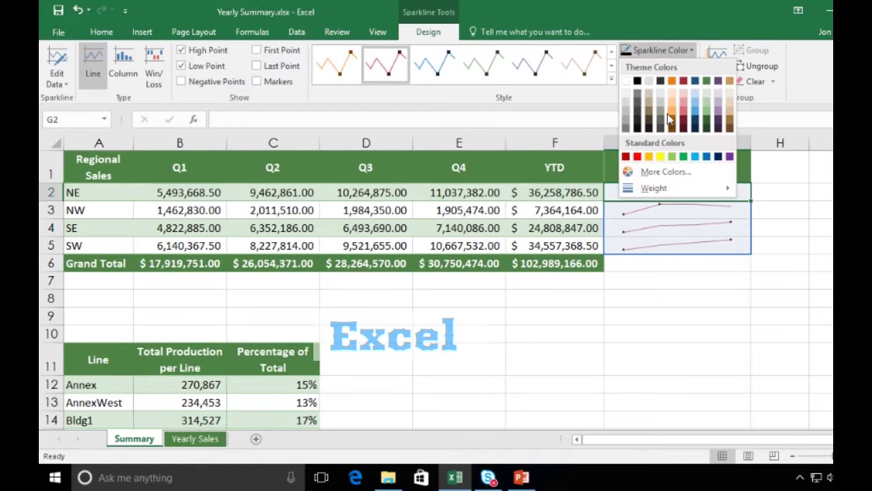
mouse_move(653, 185)
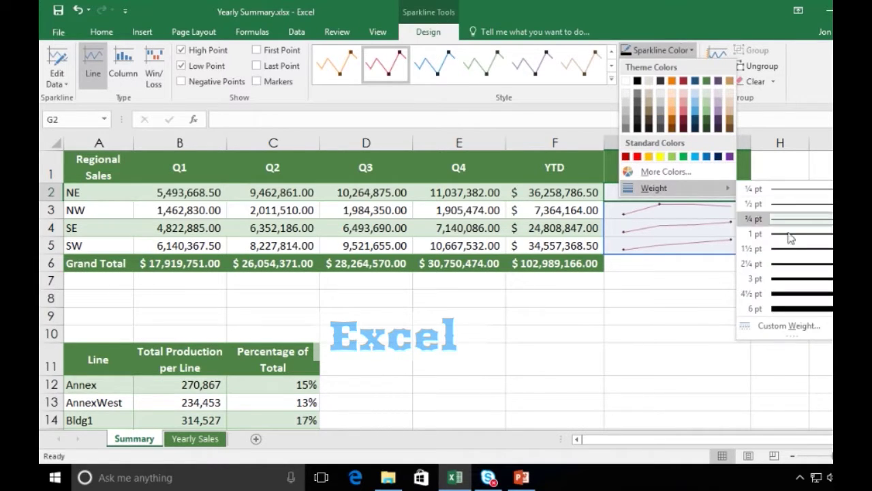
left_click(792, 264)
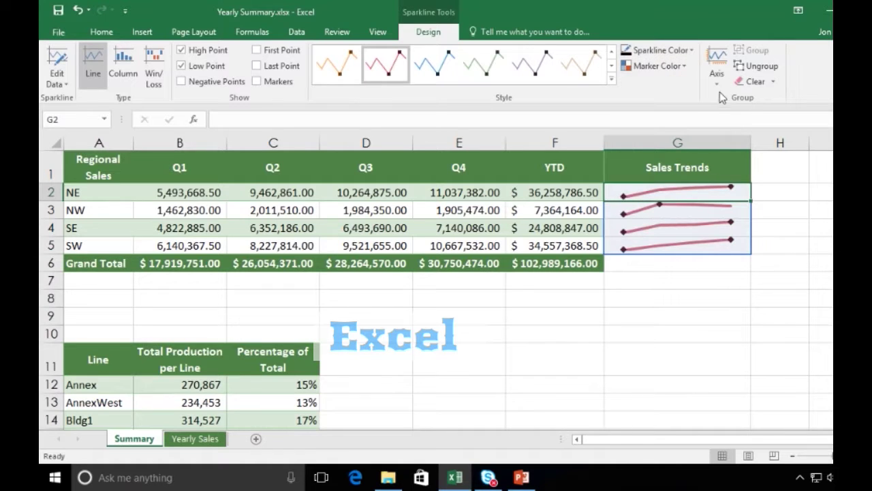
left_click(685, 51)
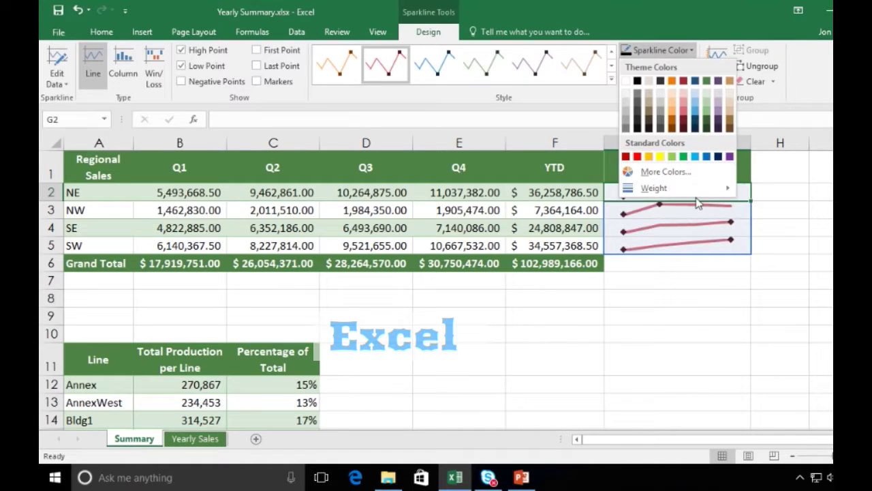
mouse_move(699, 191)
left_click(779, 251)
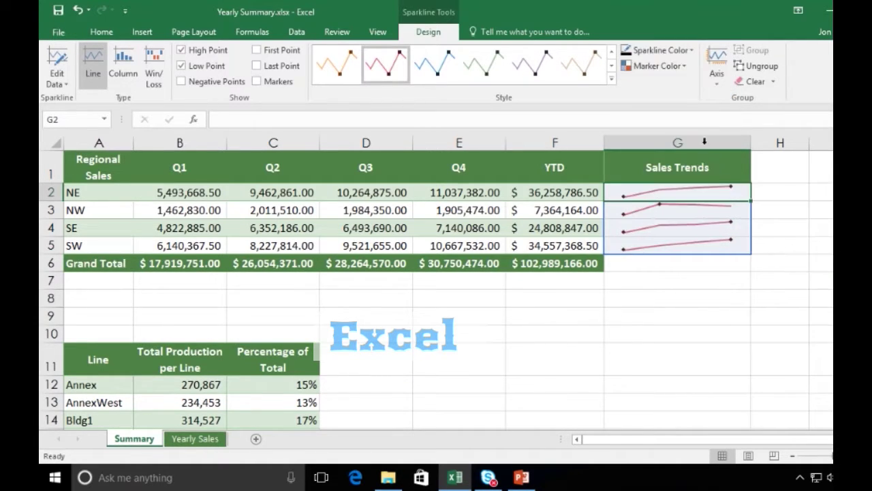
Color the sparklines' high point markers green and the low point markers red.
left_click(671, 71)
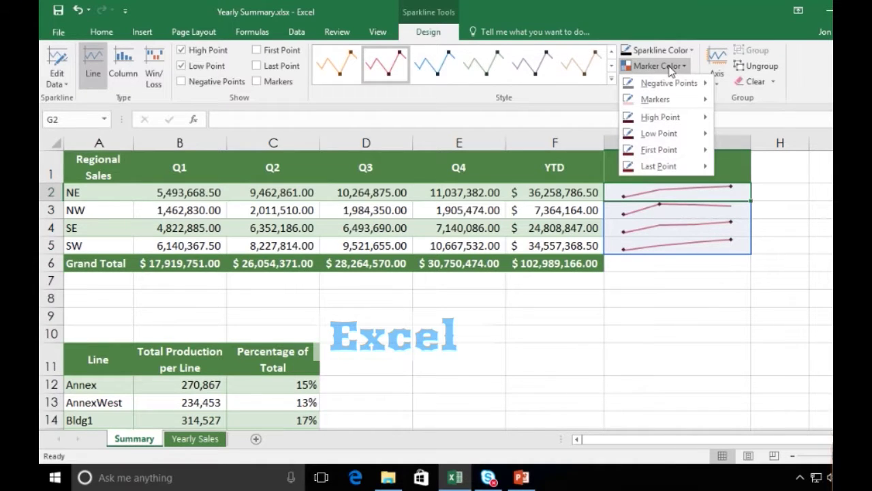
mouse_move(671, 114)
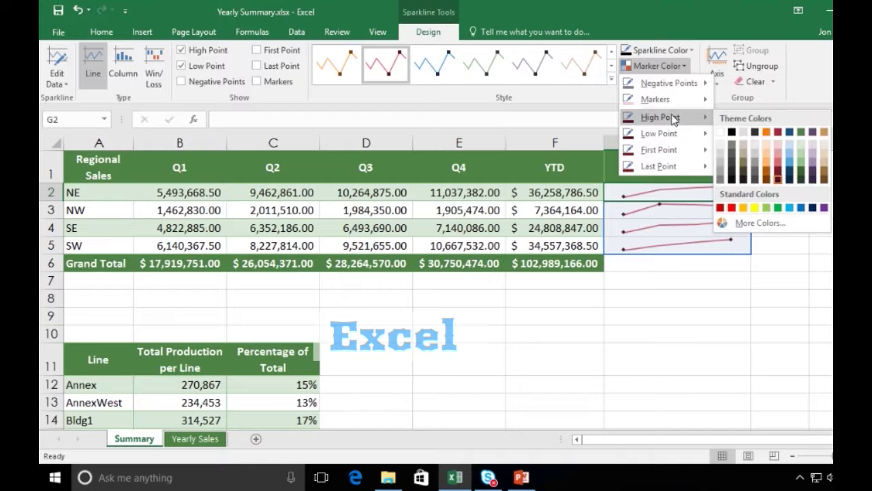
left_click(775, 208)
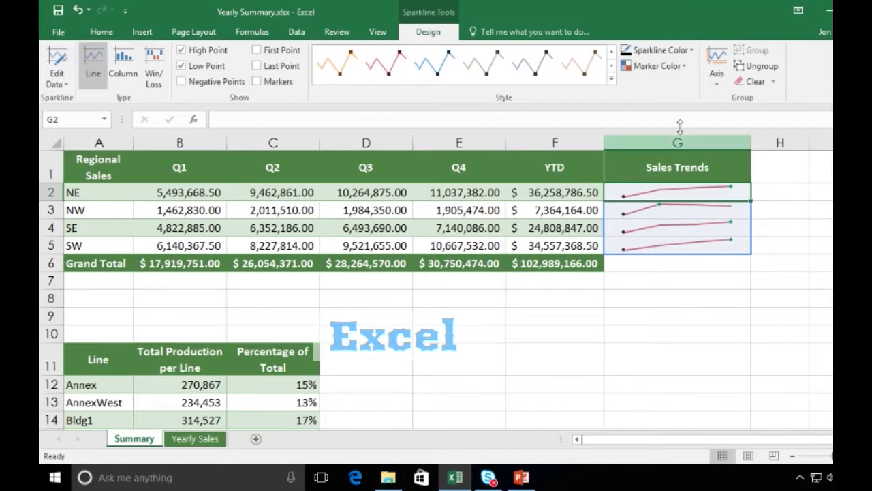
left_click(645, 69)
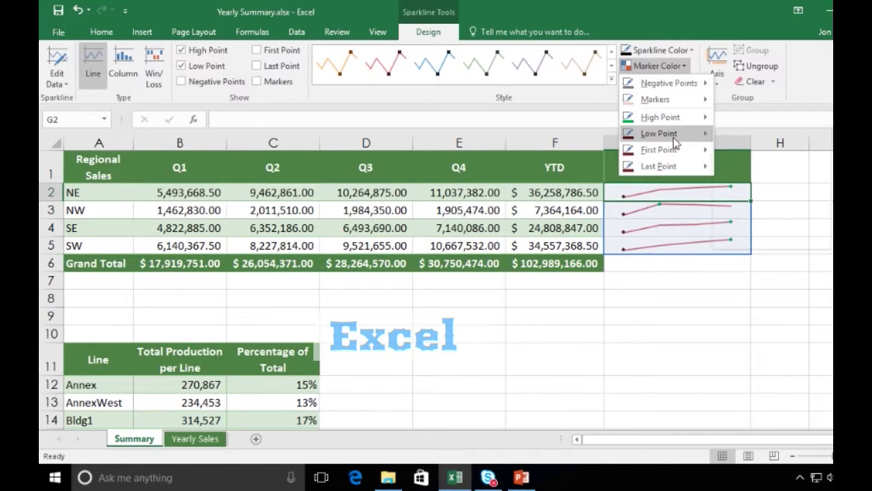
mouse_move(673, 136)
left_click(732, 224)
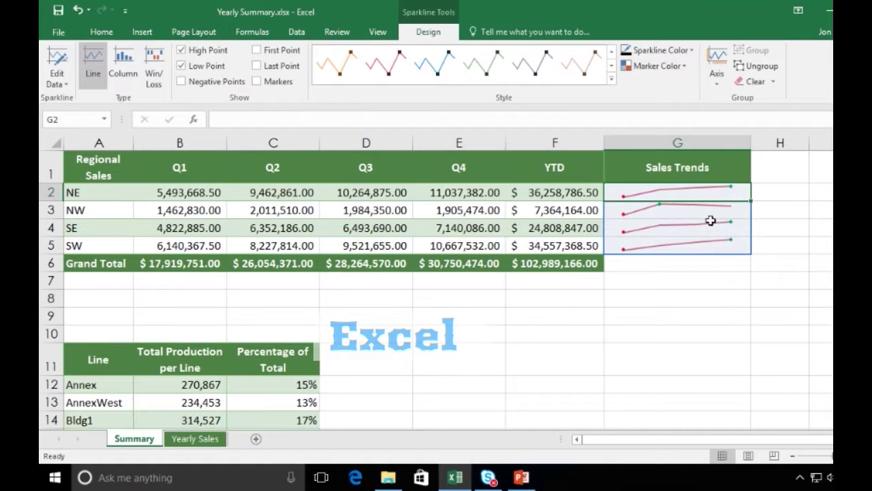
Ungroup the sparklines in G2:G5 and select cells in the range one at a time to check they are separate.
left_click(661, 267)
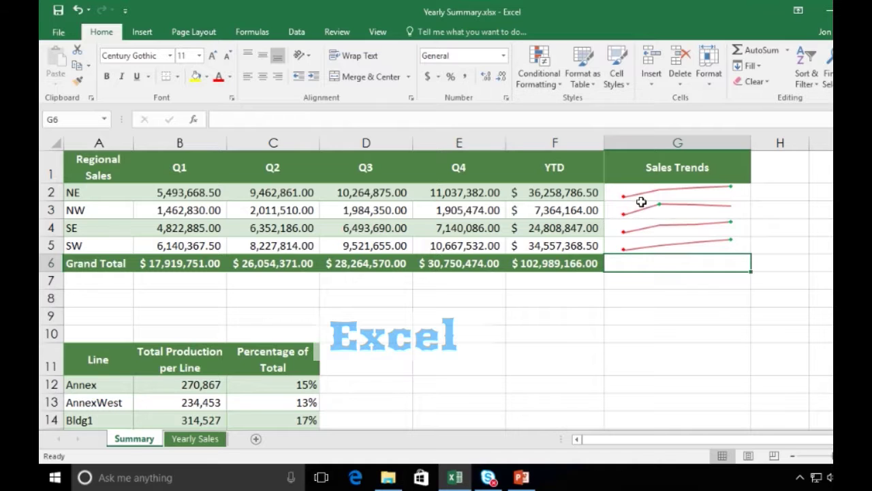
left_click_drag(643, 194, 648, 237)
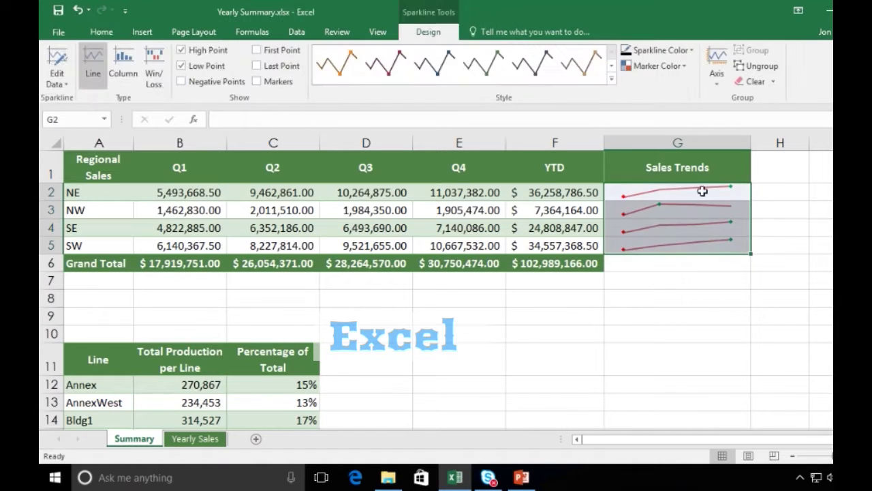
left_click(757, 68)
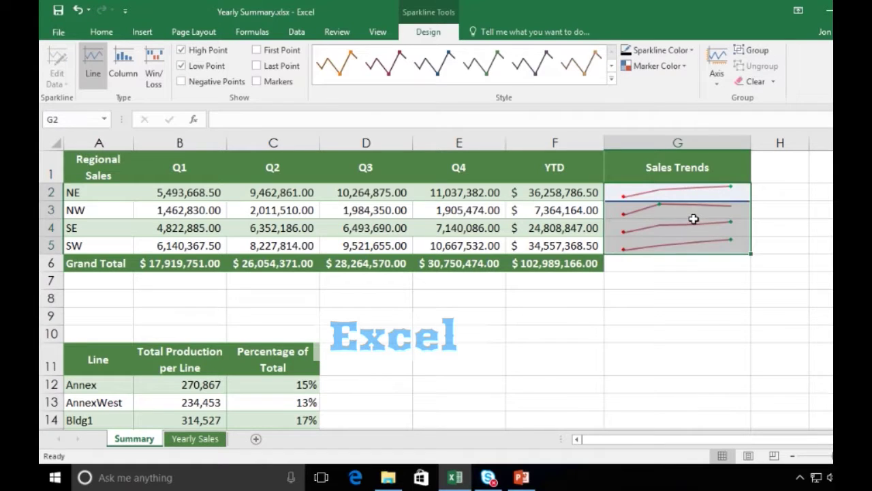
left_click(693, 221)
left_click(695, 211)
left_click(688, 227)
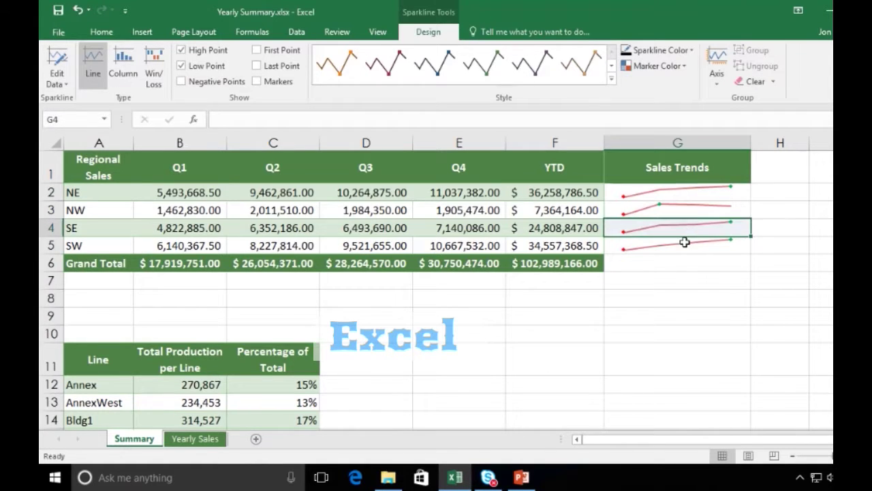
left_click(686, 242)
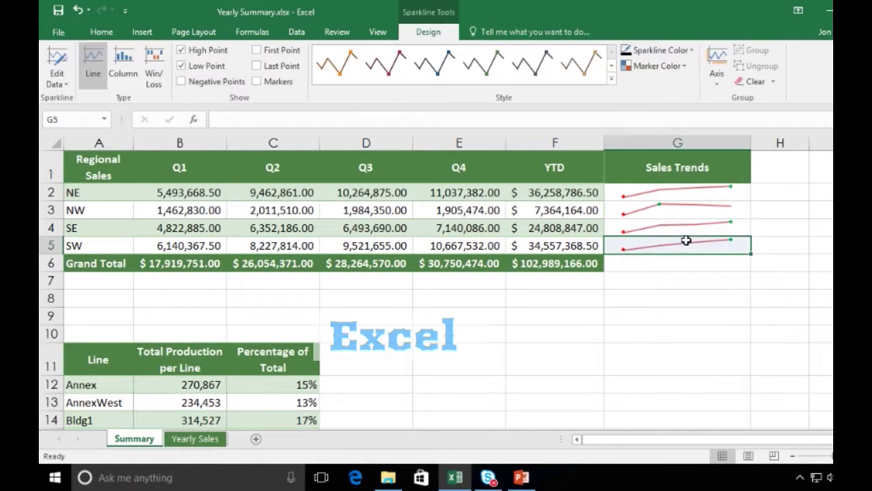
Apply the dark line style with tan markers to the G5 sparkline and settle on the orange-marker style for G3.
left_click(581, 65)
left_click(670, 211)
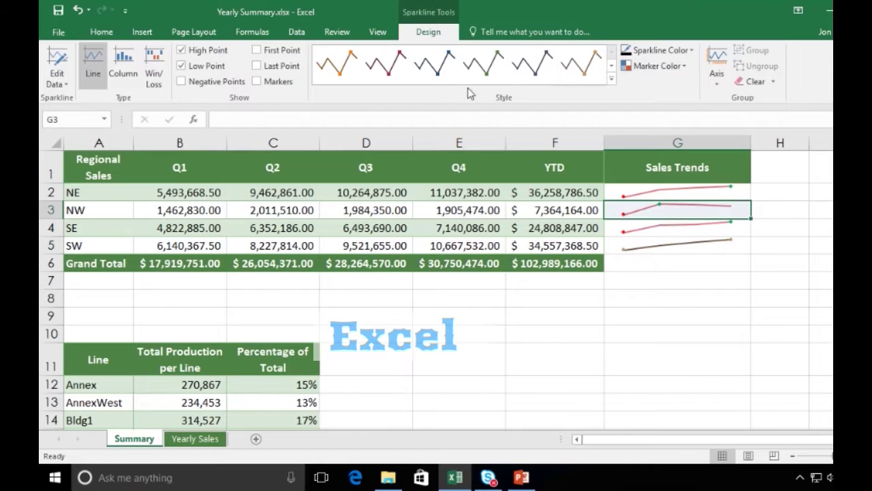
left_click(386, 65)
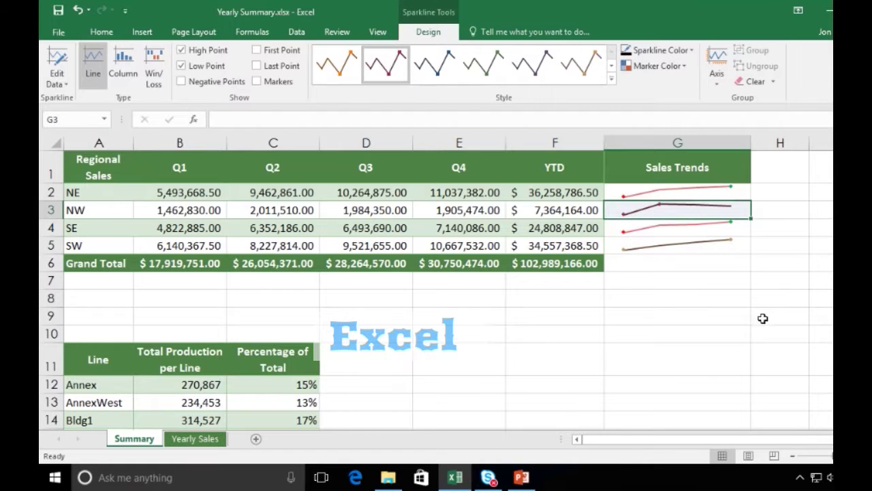
left_click(336, 65)
left_click(713, 273)
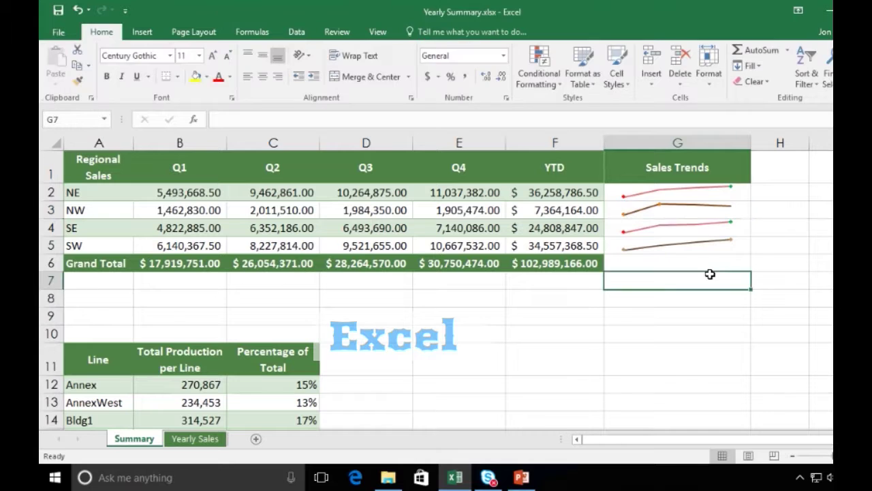
left_click(698, 243)
left_click(691, 207)
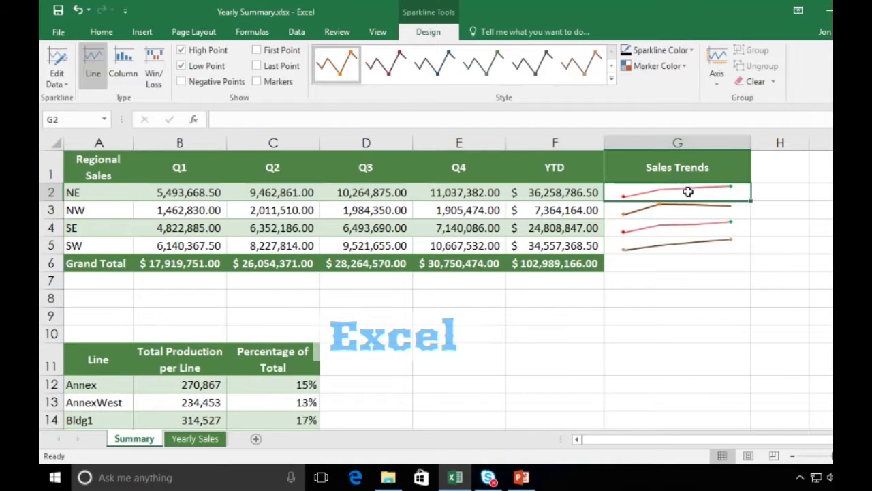
left_click(688, 192)
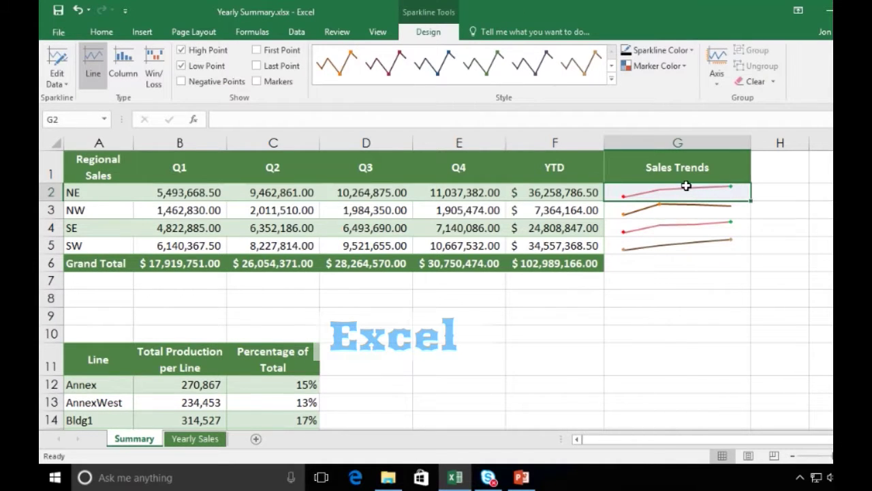
Clear all the sparkline groups from the Sales Trends cells G2:G5.
left_click_drag(686, 186, 695, 250)
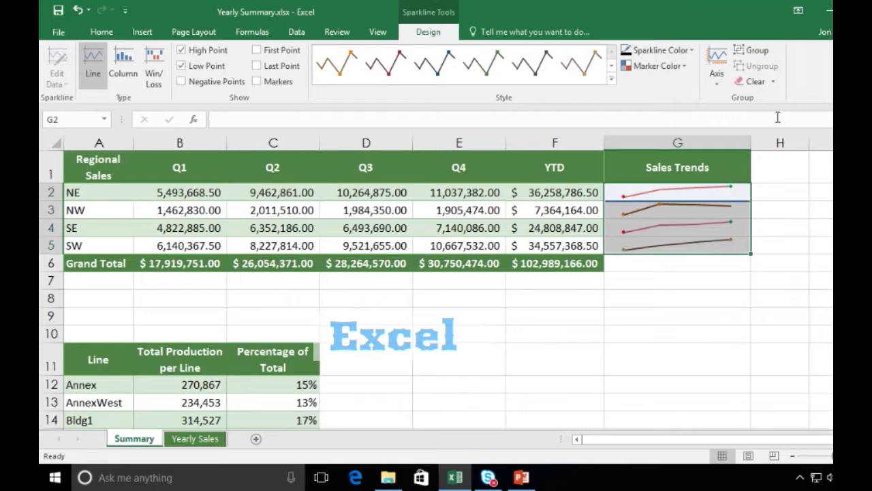
left_click(774, 81)
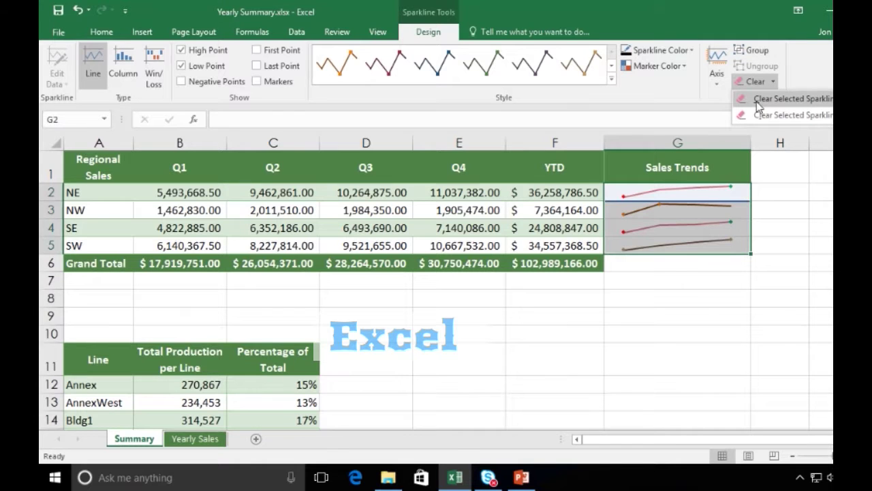
left_click(760, 115)
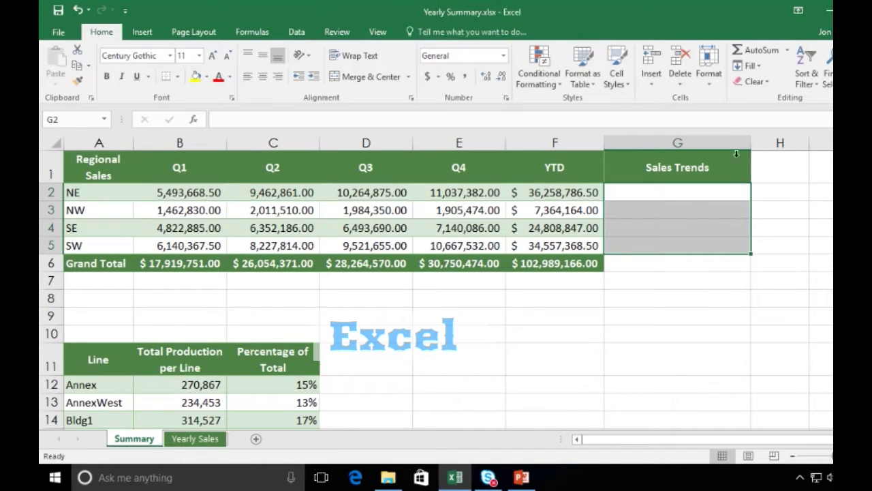